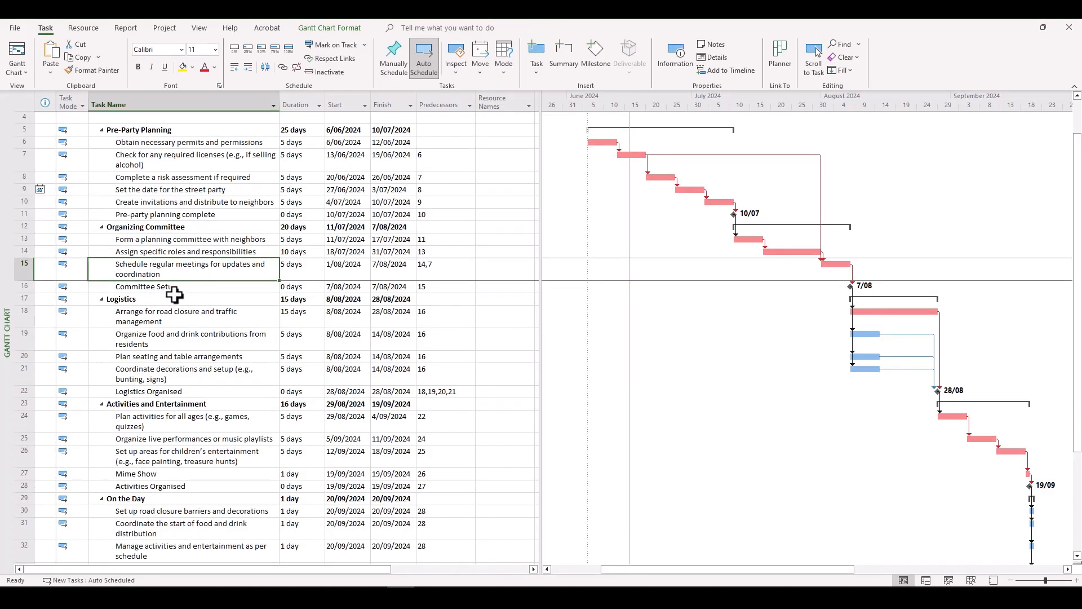
- Delete the "Organize food and drink contributions from residents" task row, and undo the deletion
click(155, 340)
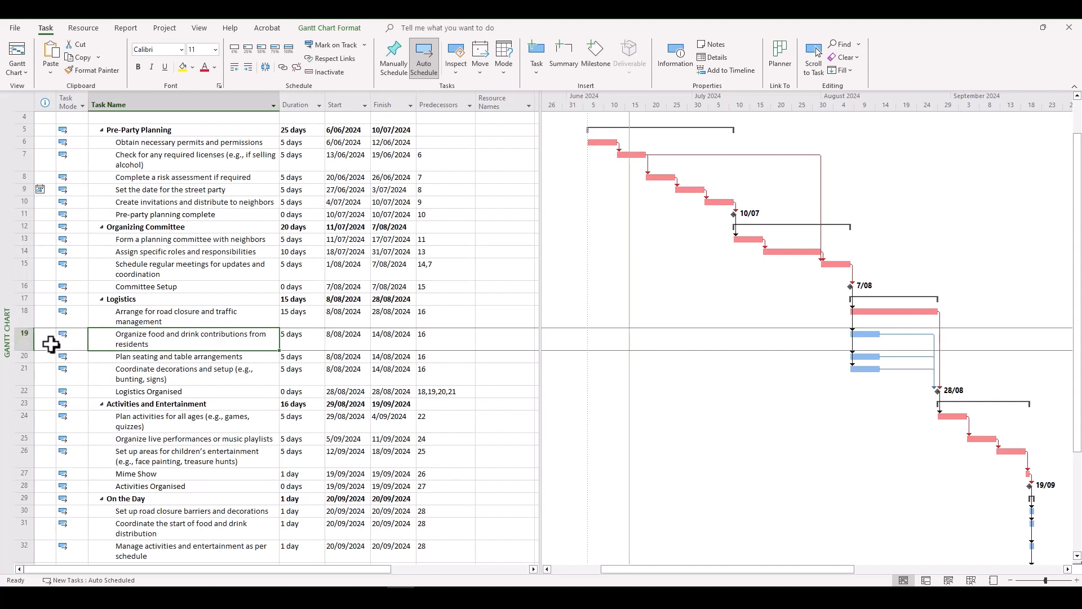
click(19, 339)
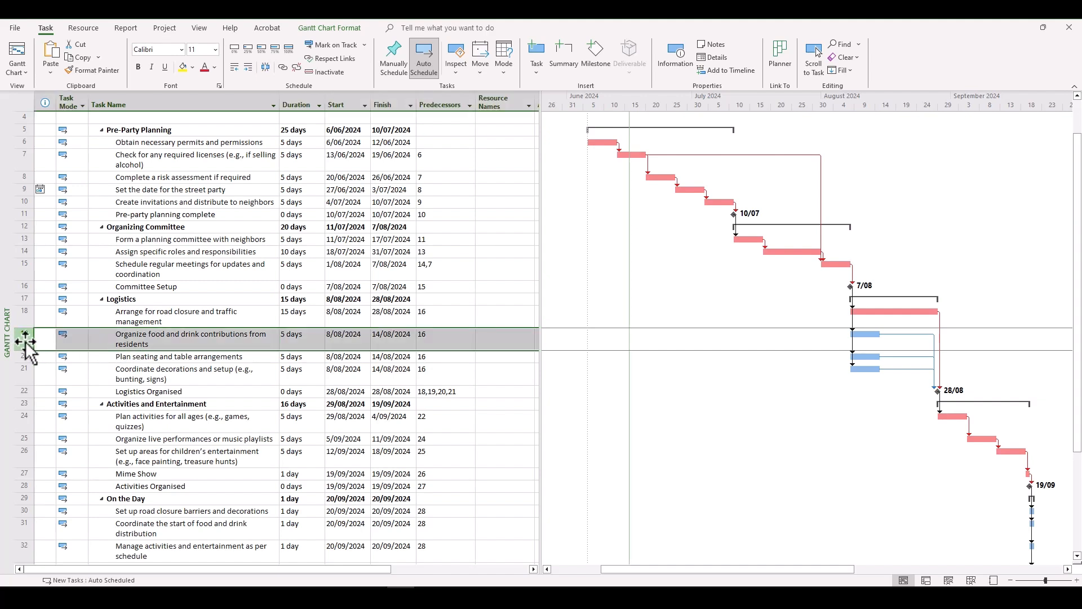
key(Delete)
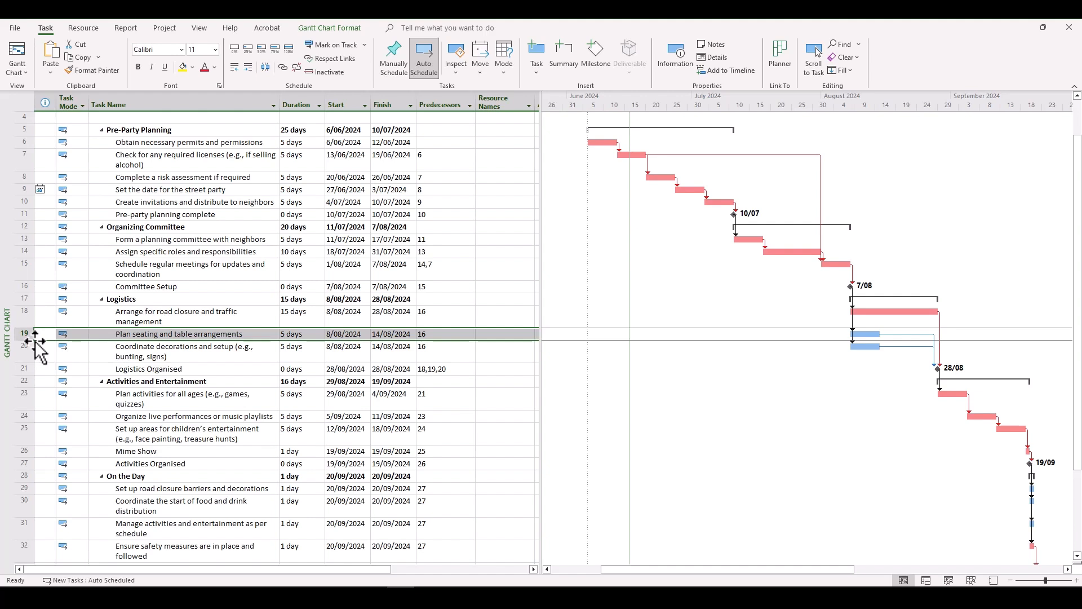
click(31, 11)
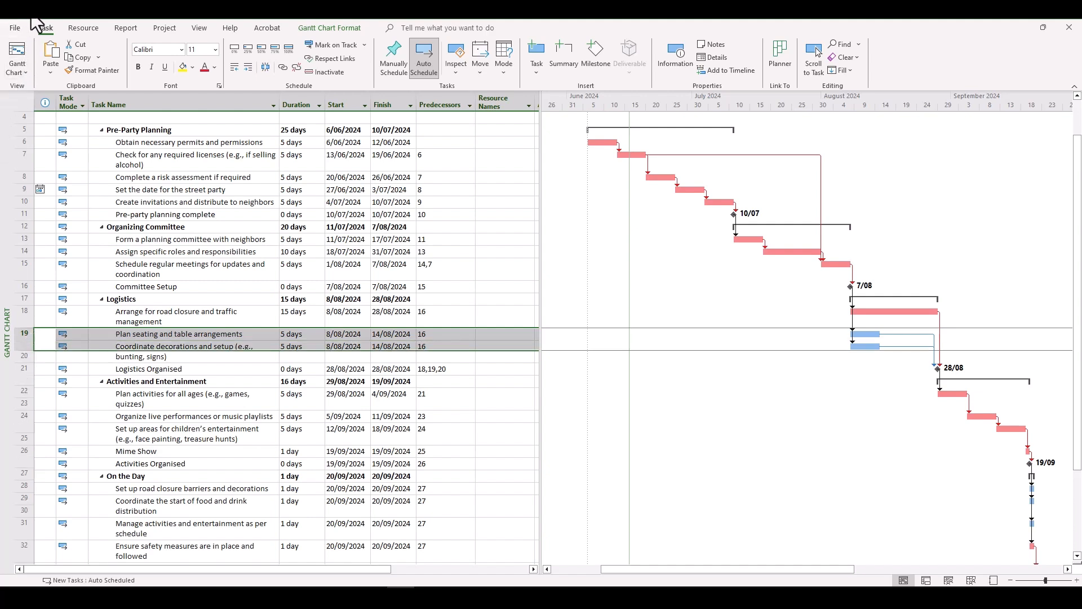
- Inactivate the "Organize food and drink contributions from residents" task under Logistics
click(158, 358)
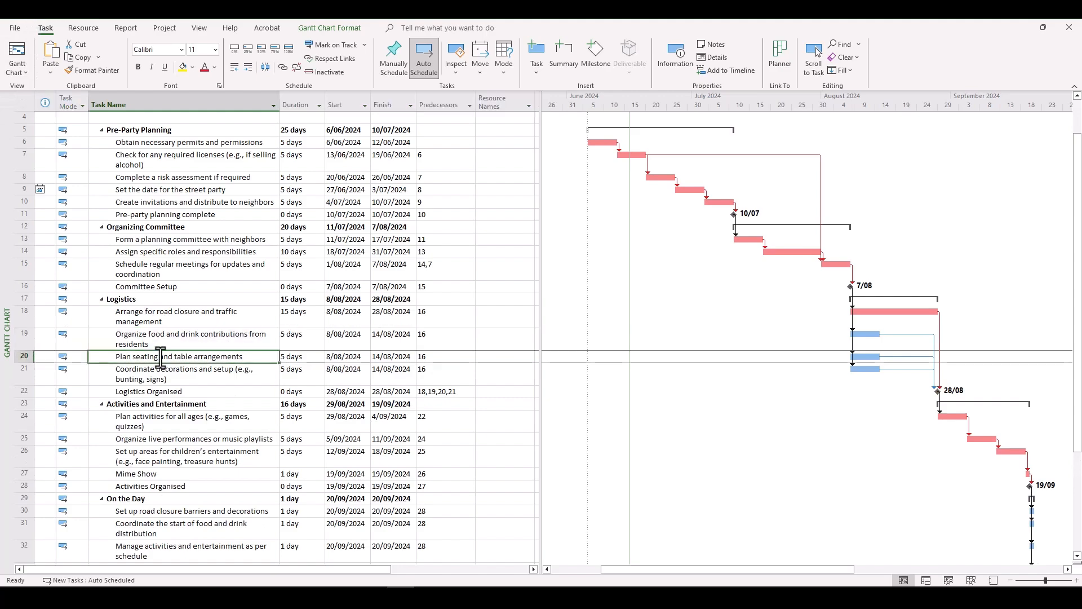
click(168, 339)
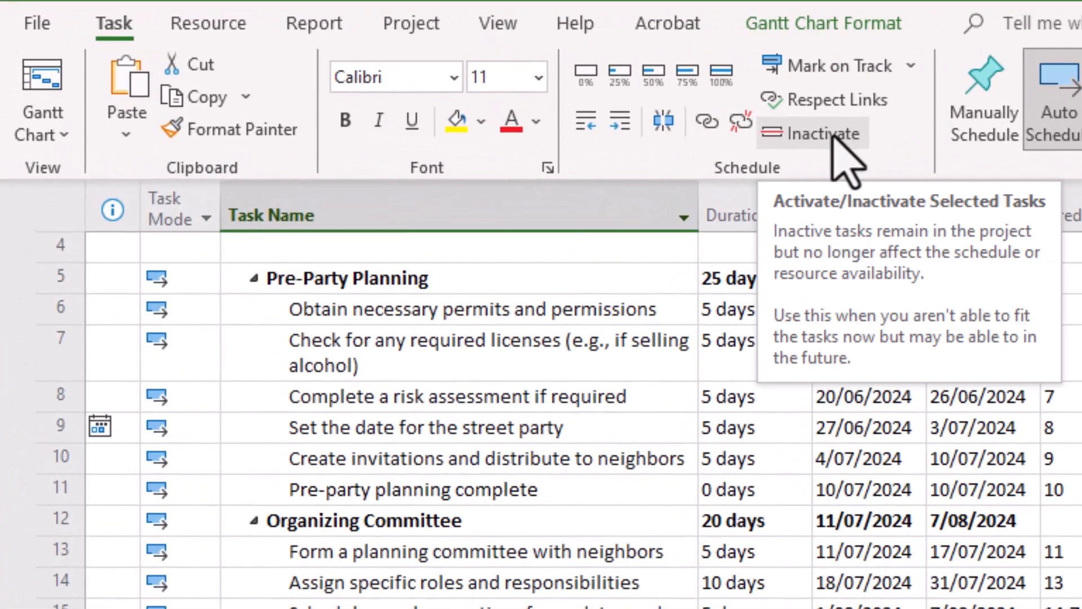
click(833, 136)
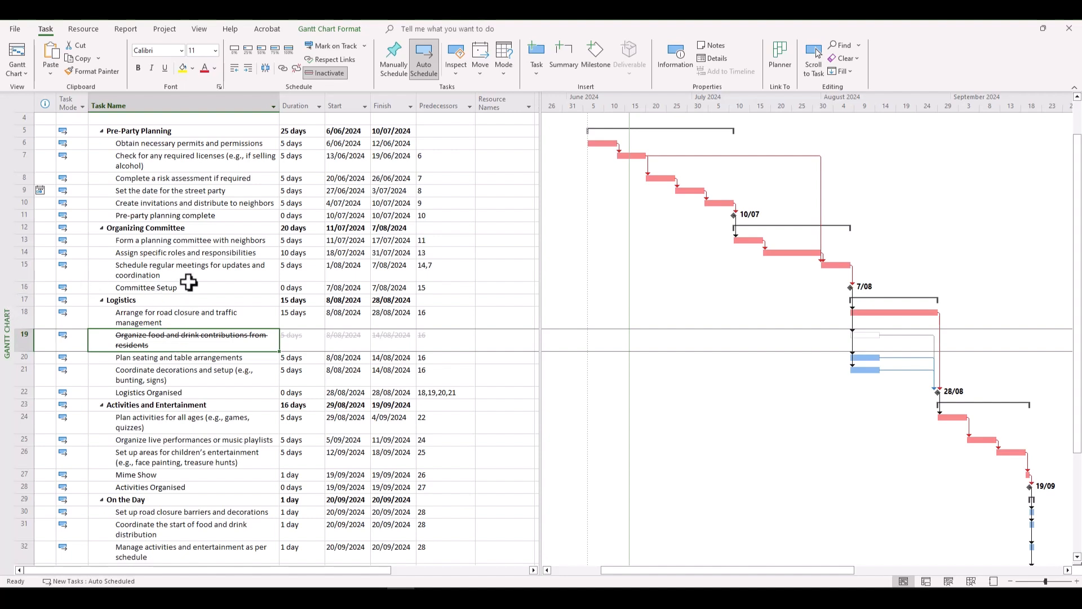
- Inactivate the "Assign specific roles and responsibilities" task under Organizing Committee, and reactivate it
click(162, 252)
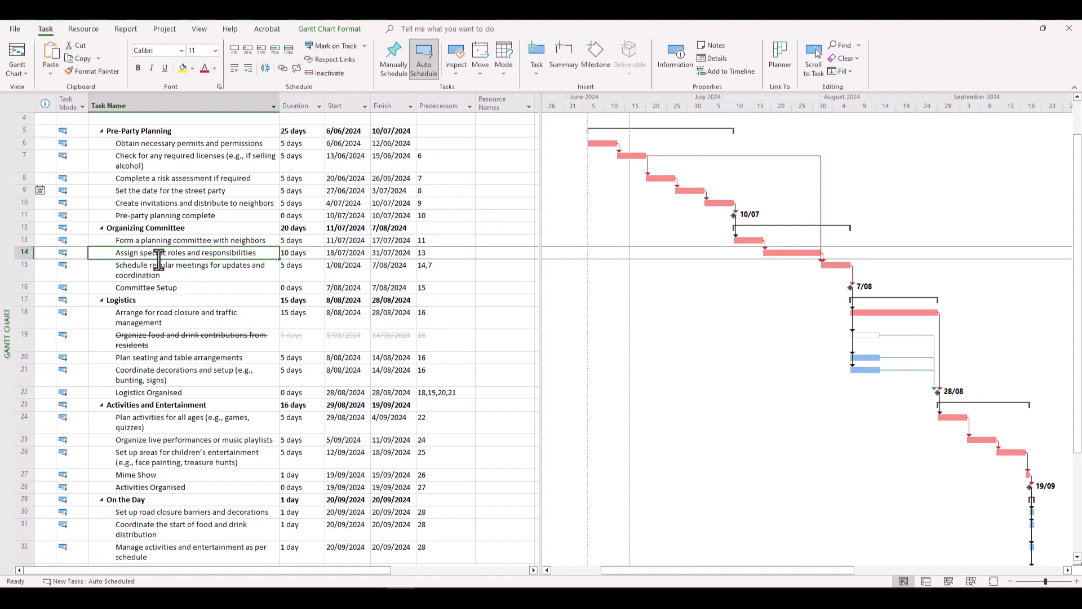
click(330, 73)
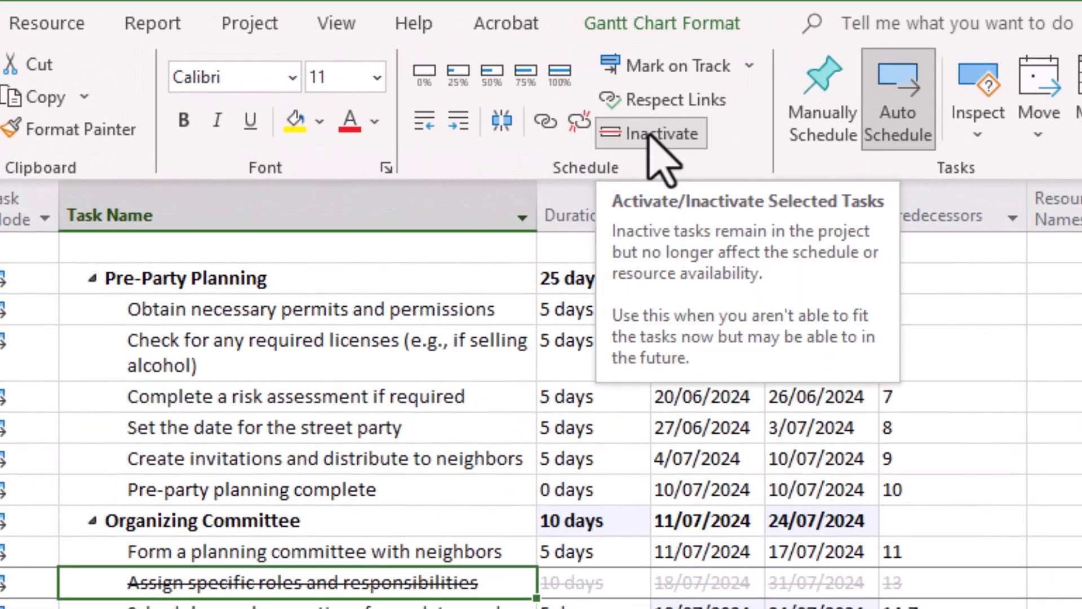
click(650, 135)
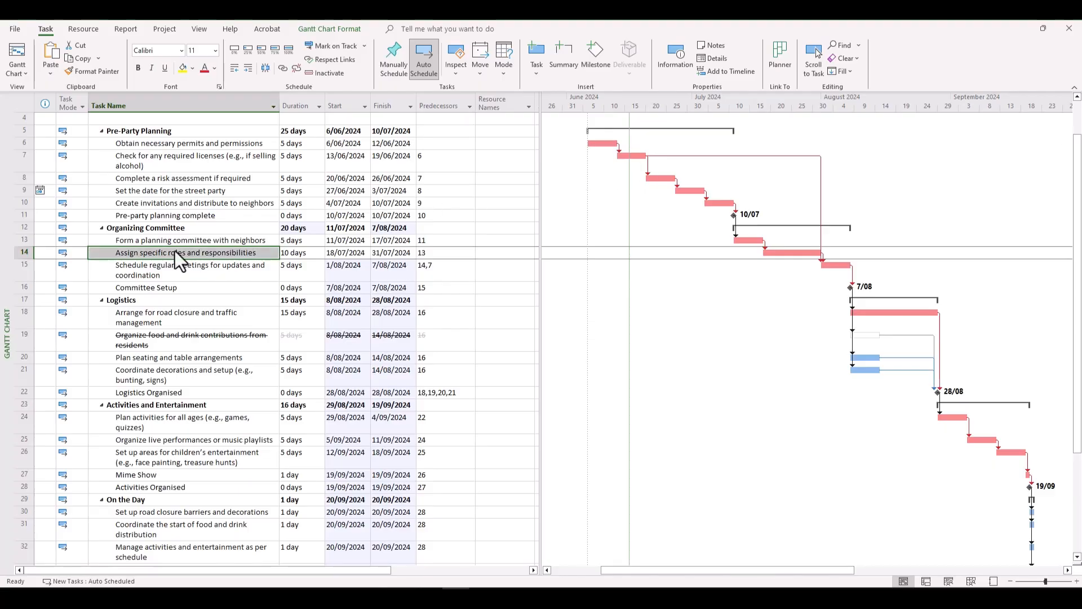
- Inactivate the tasks for coordinating decorations and setup, creating and distributing invitations, and scheduling regular meetings
click(144, 374)
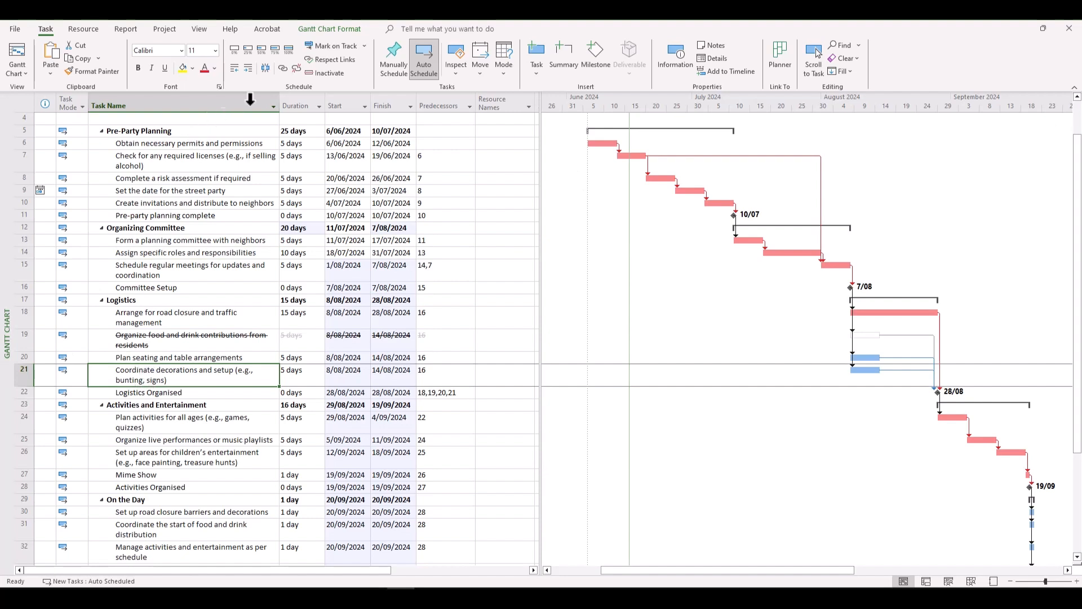
click(325, 72)
click(181, 189)
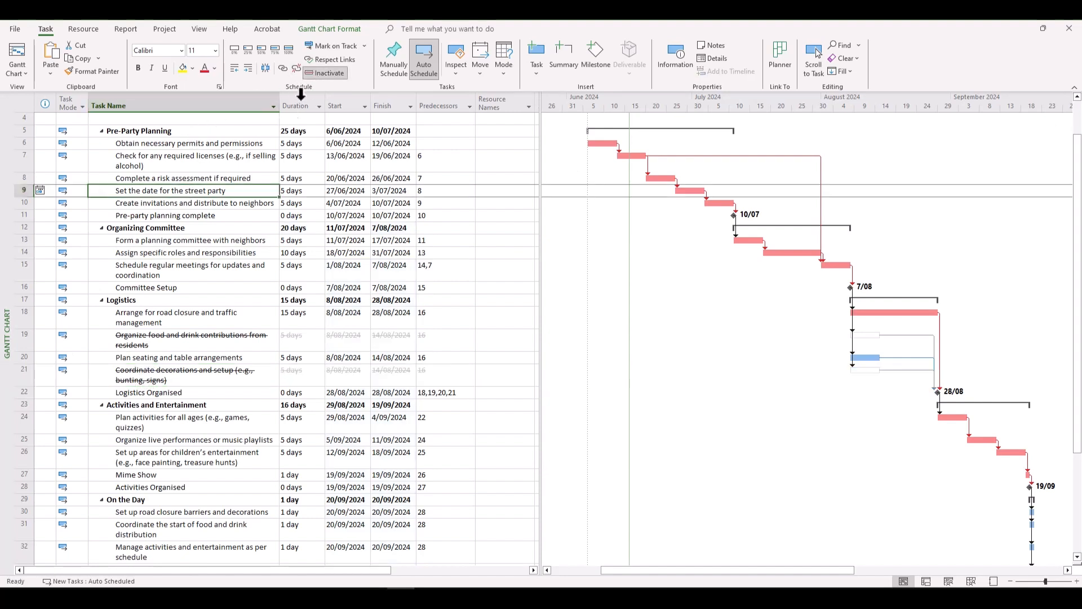
click(204, 204)
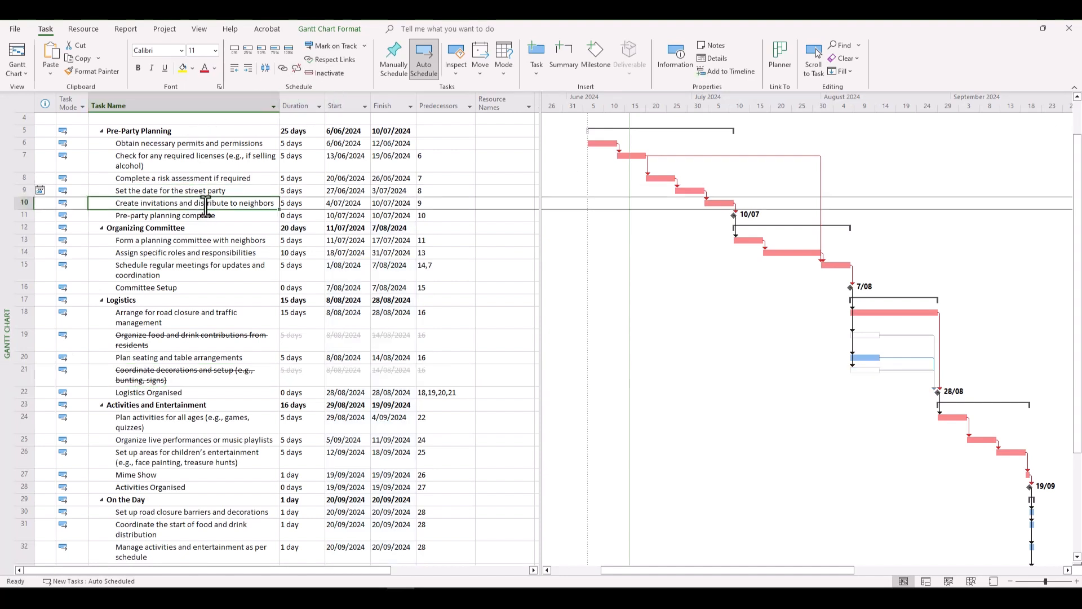
click(332, 73)
click(190, 266)
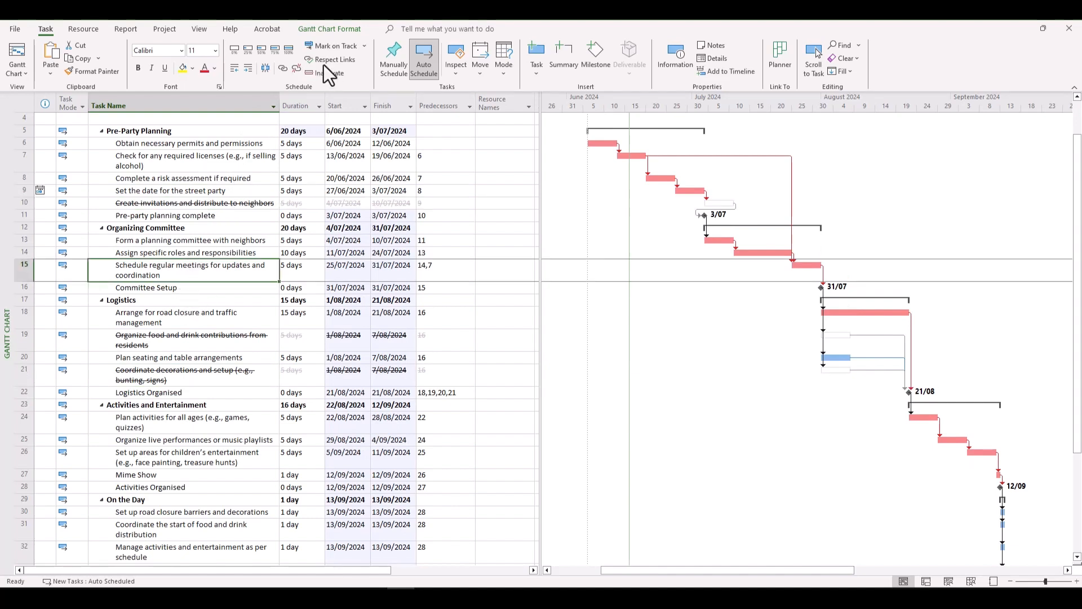
click(322, 73)
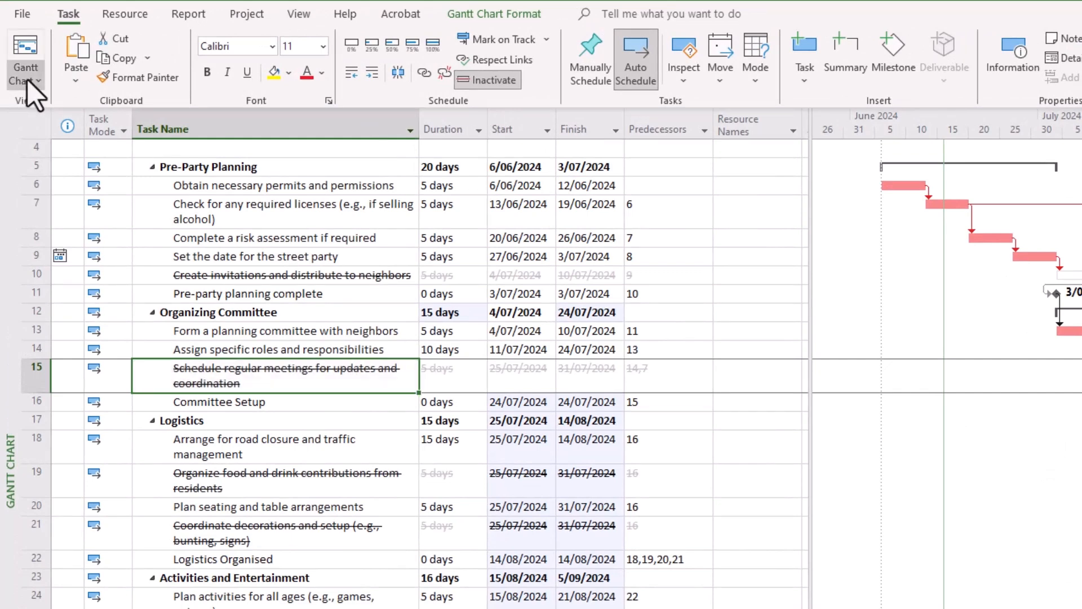
- Define a new single view named "Clean View"
click(26, 80)
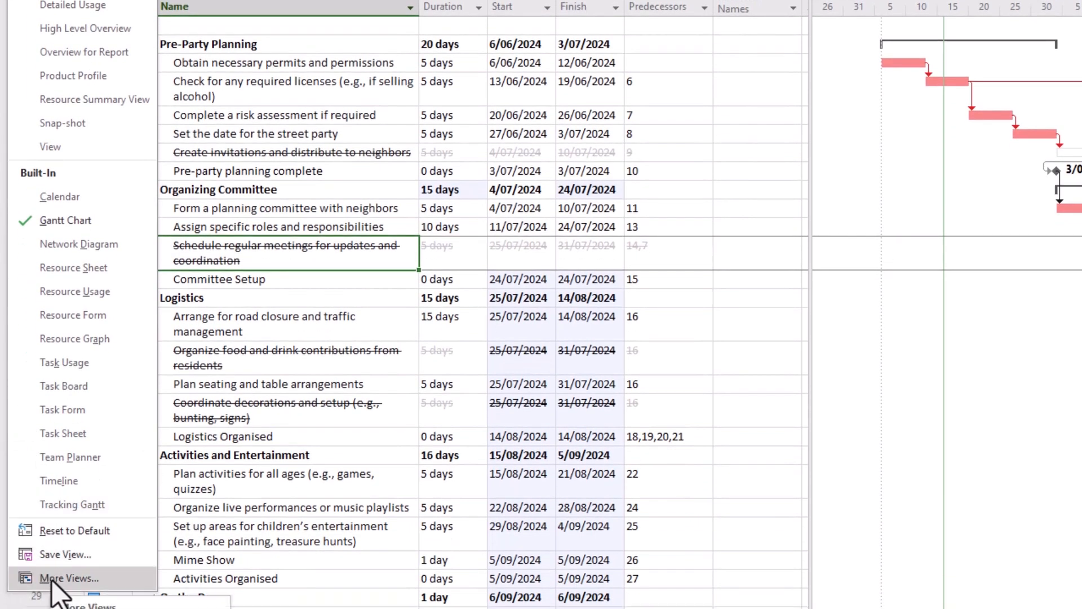
click(62, 578)
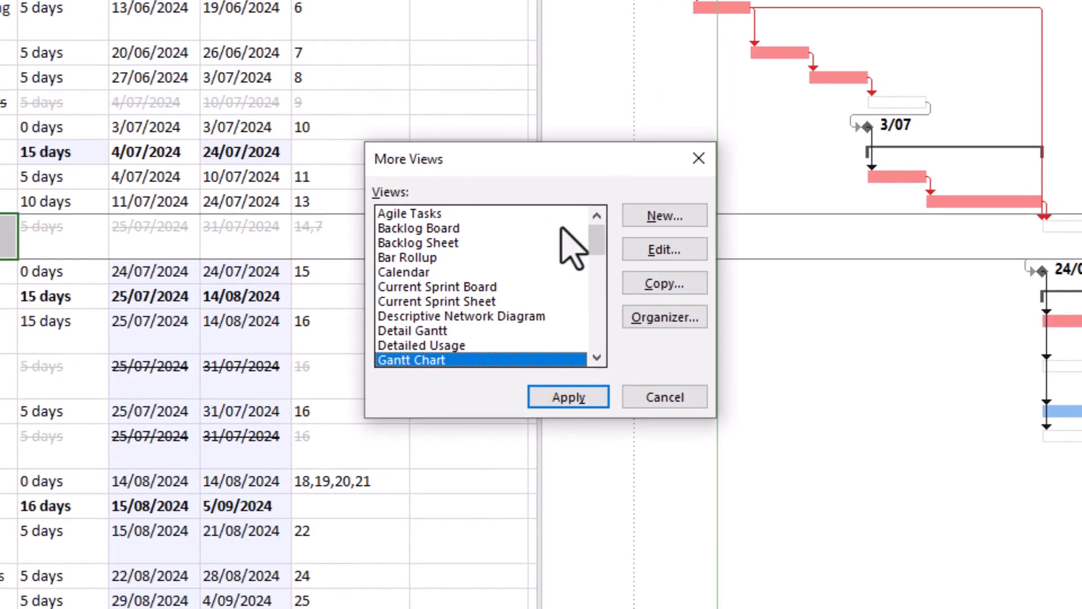
click(663, 218)
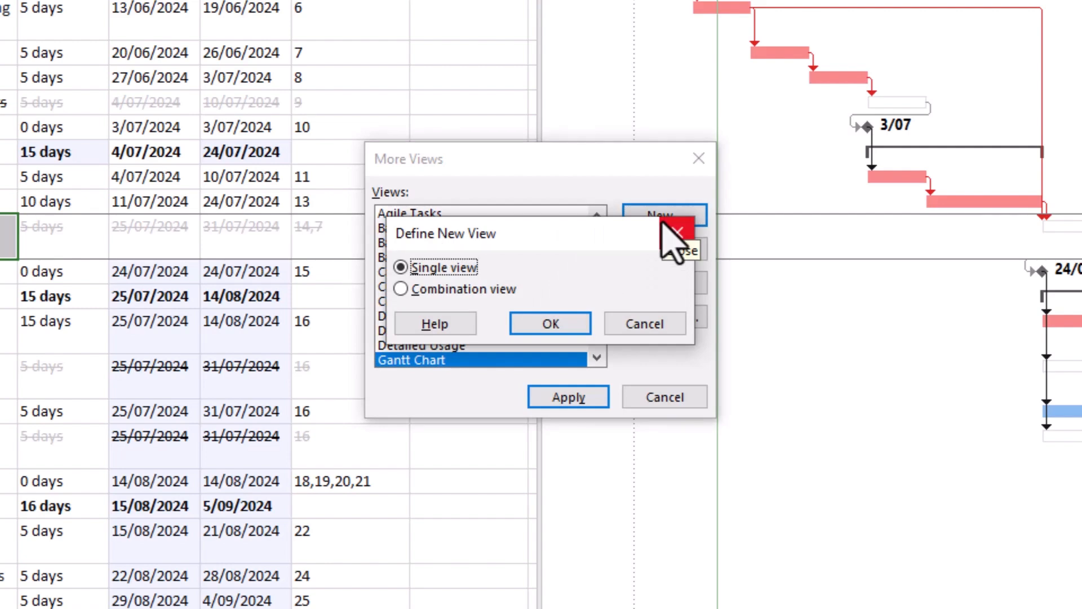
click(566, 323)
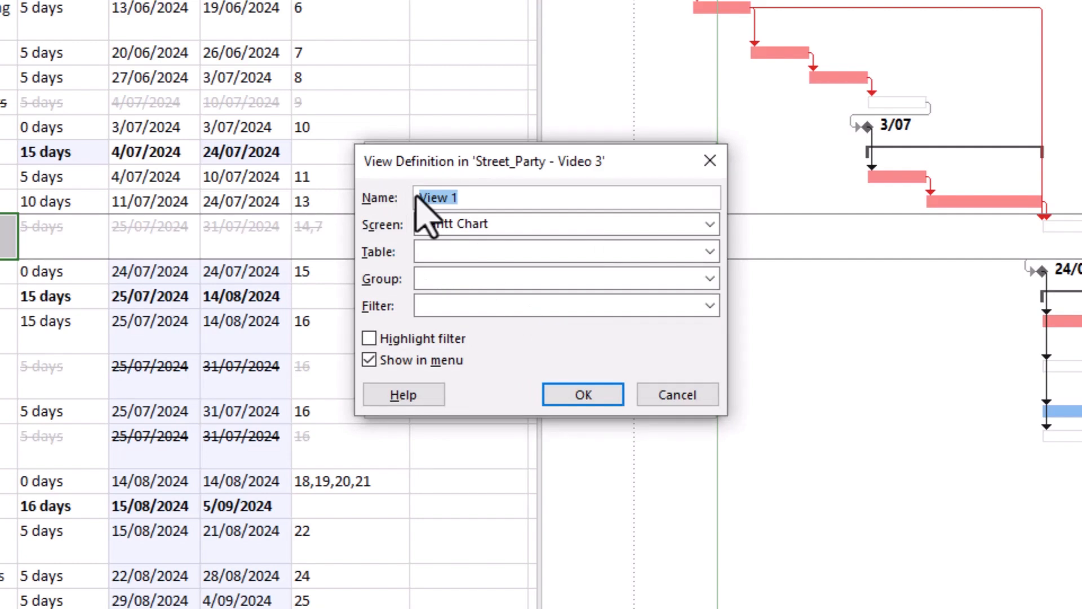
text(Clean View)
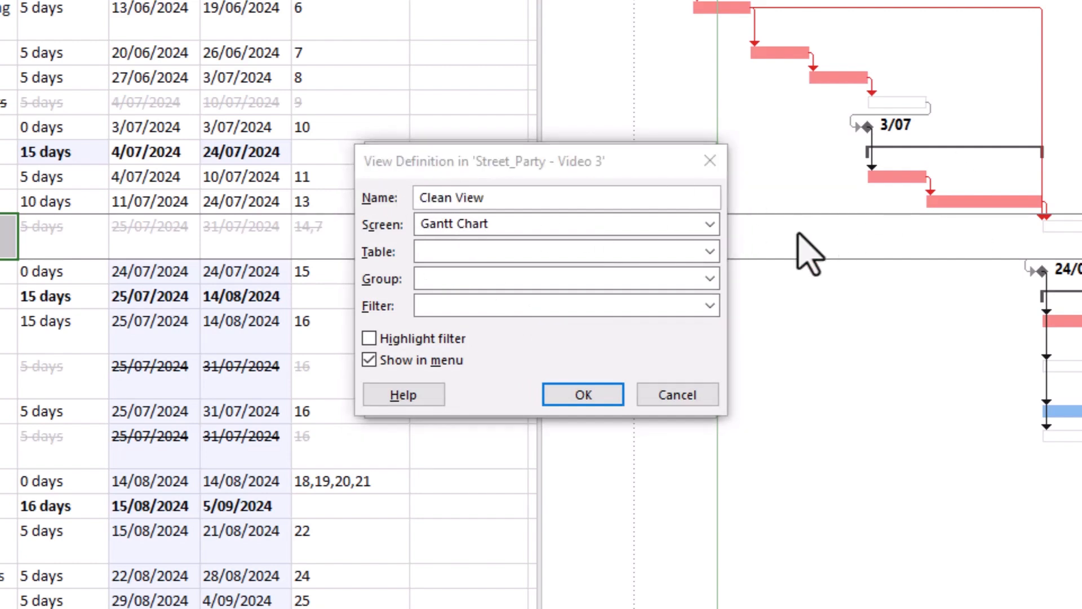
- Set the new view's table to Entry, group to No Group and filter to Active Tasks, and apply the view
click(709, 251)
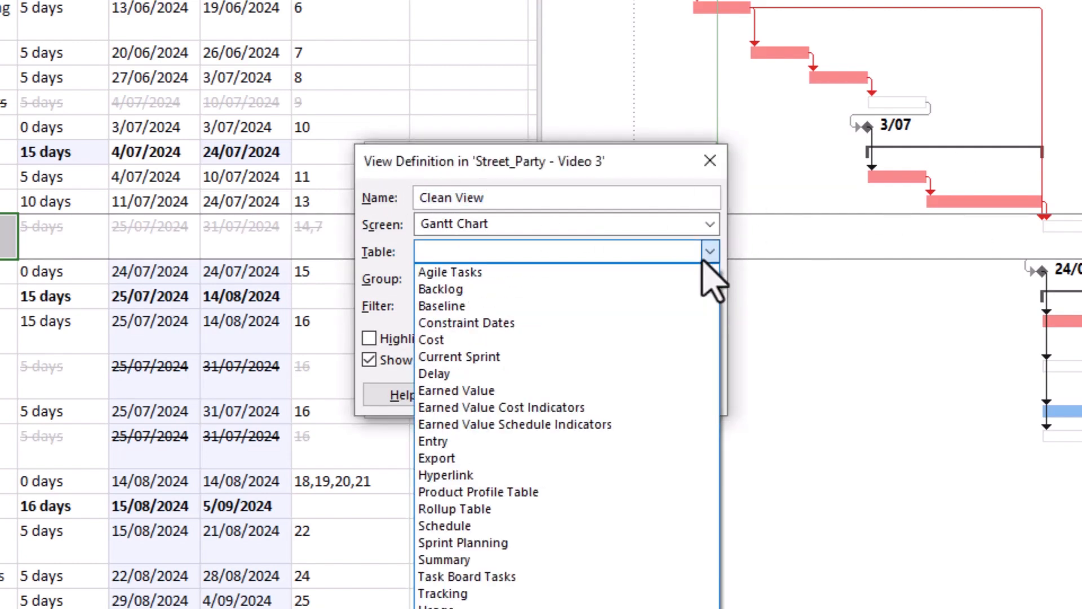
click(479, 442)
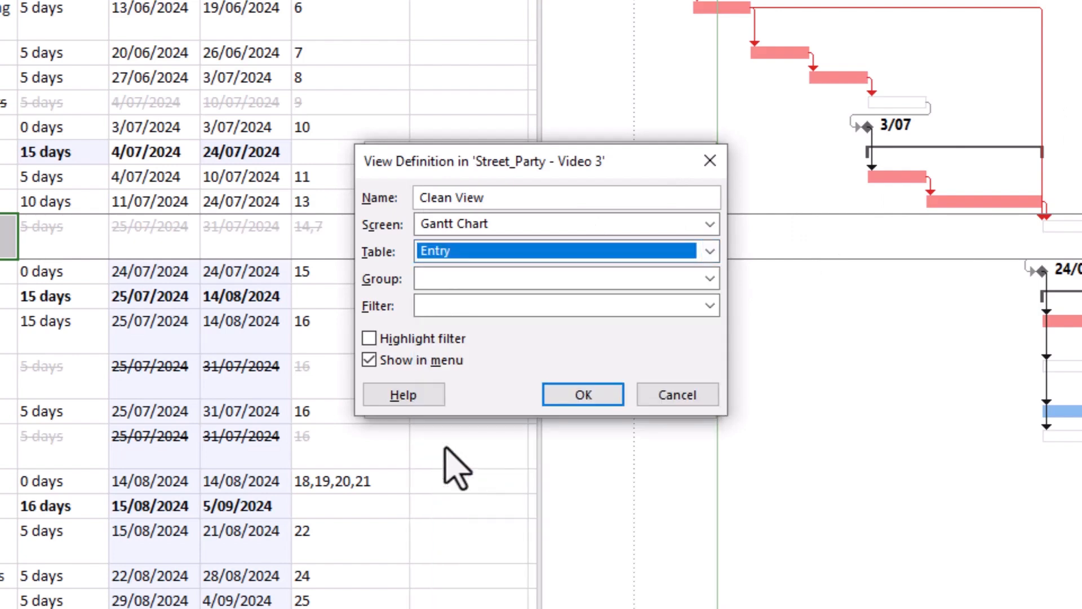
click(709, 278)
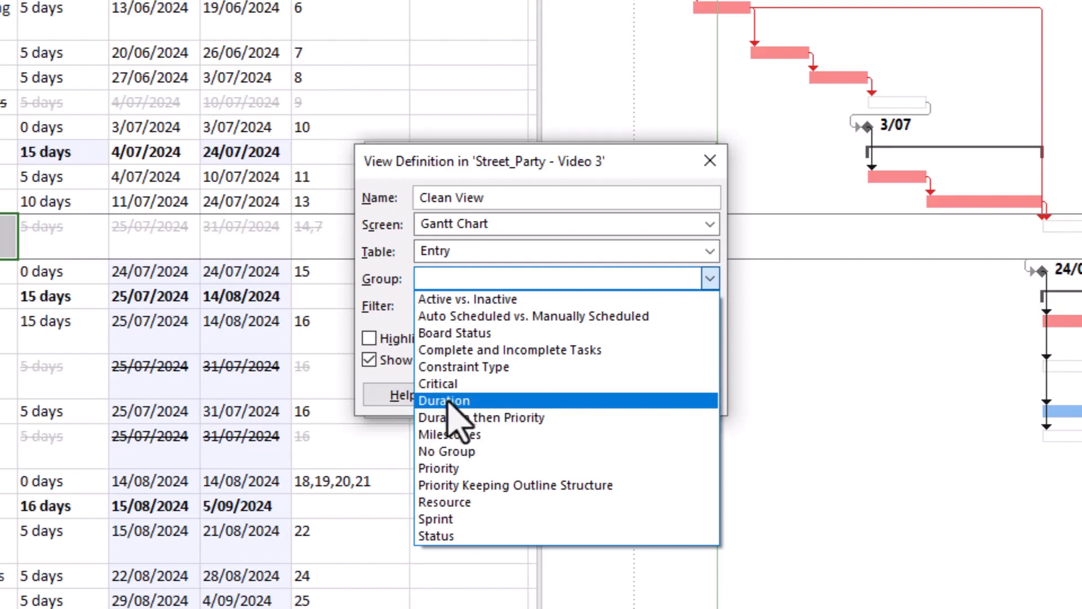
click(460, 451)
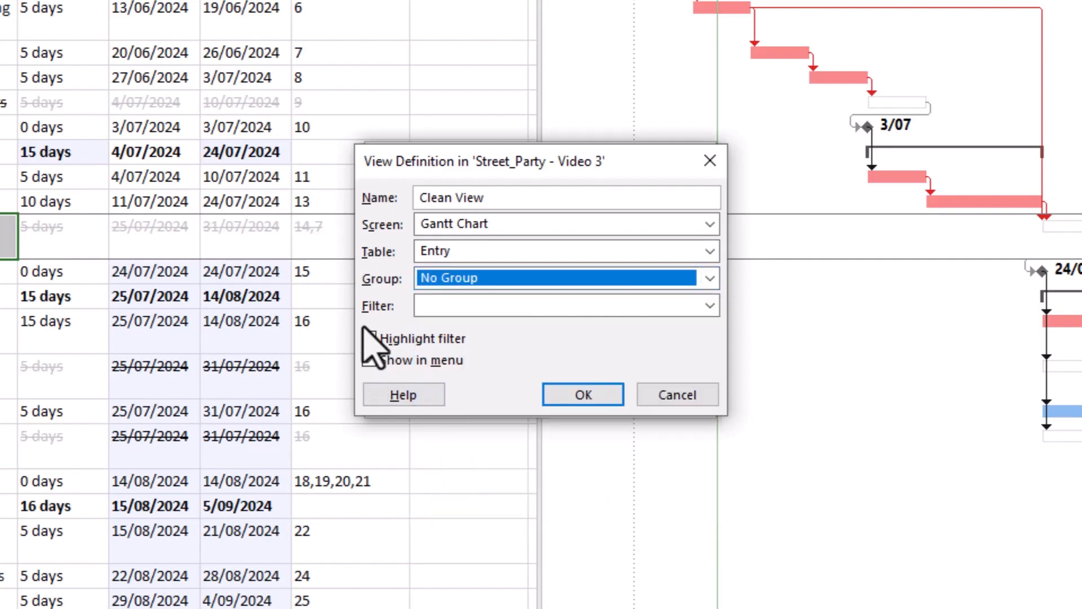
click(709, 309)
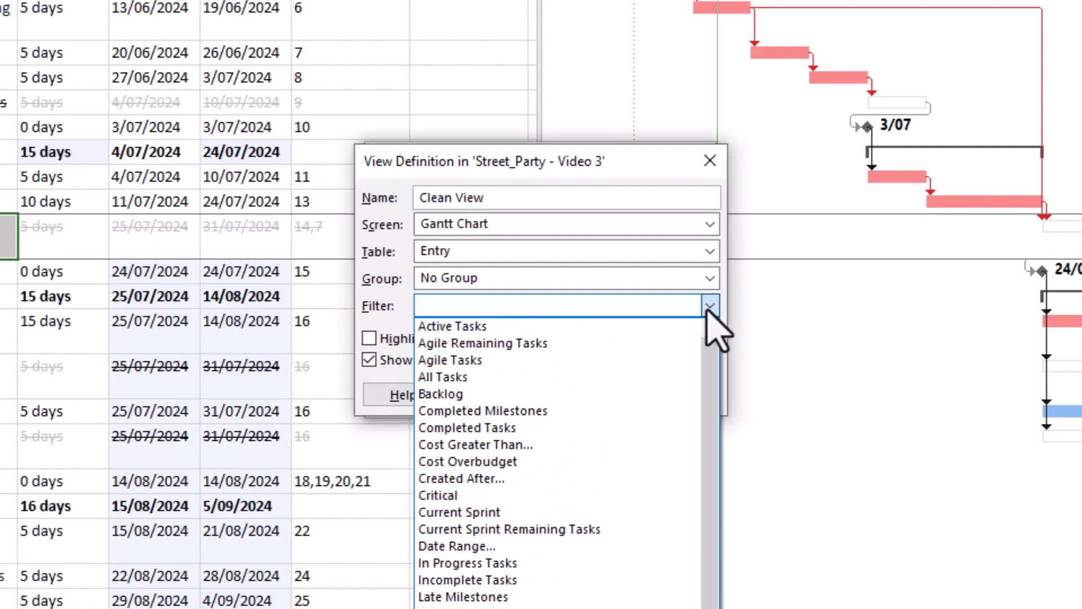
click(467, 331)
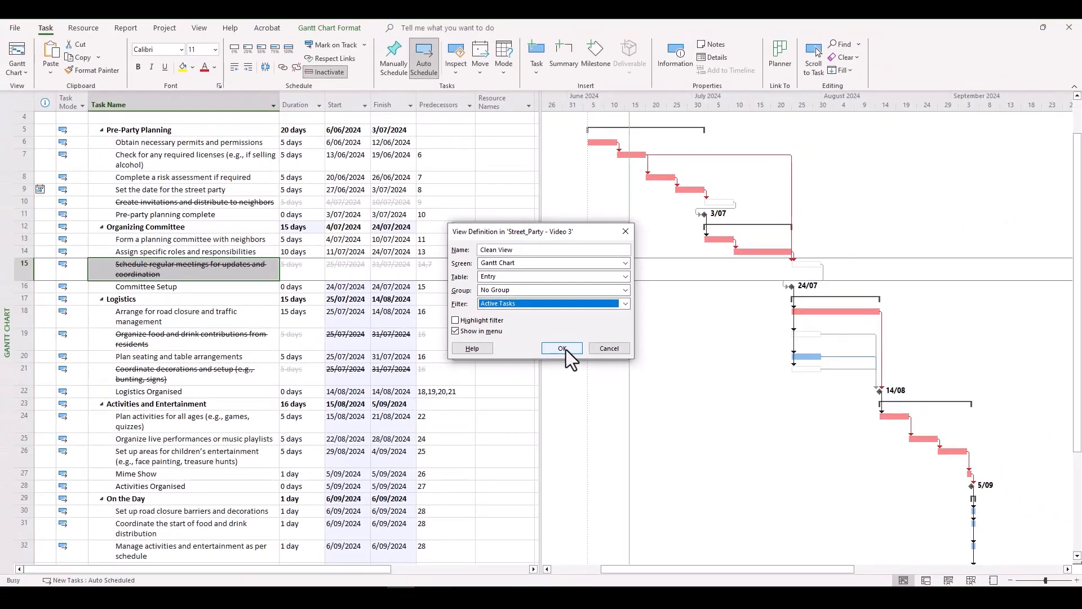
click(586, 395)
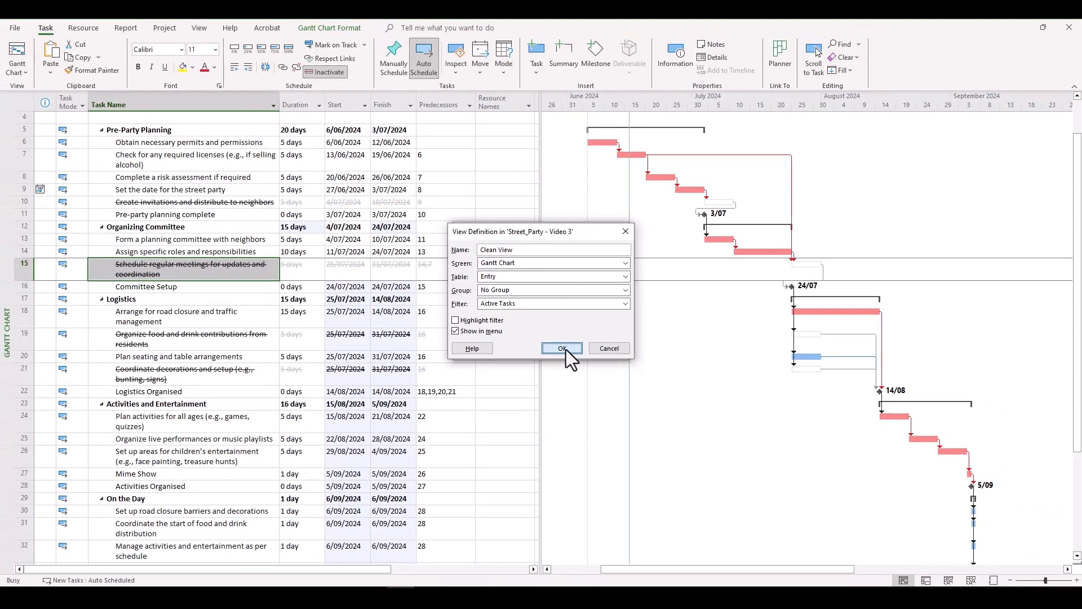
click(566, 349)
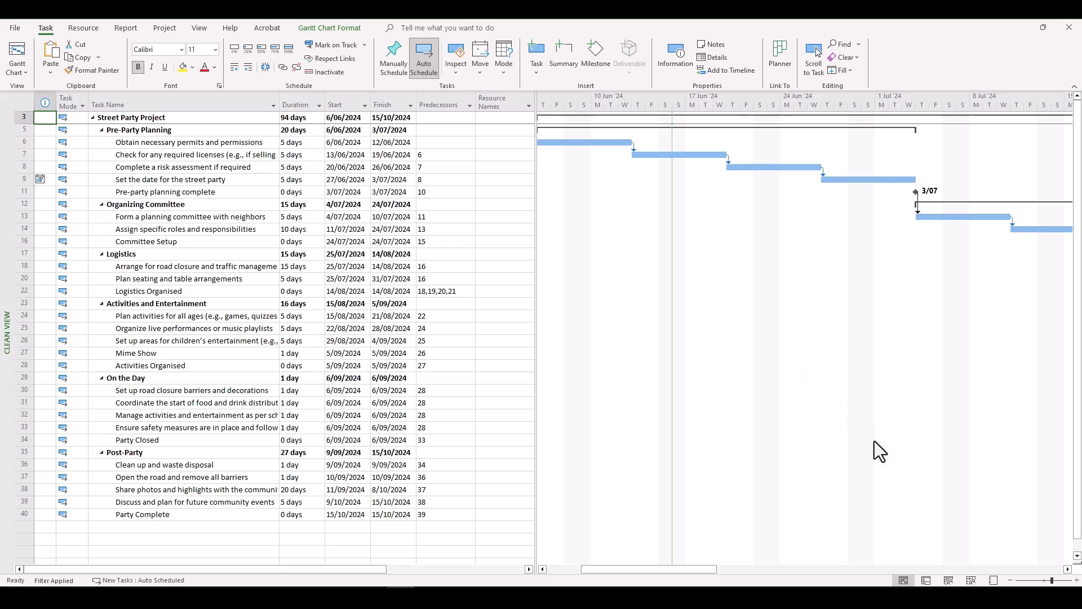
- Zoom out the Clean View timescale and bring the whole project schedule into view
click(1010, 579)
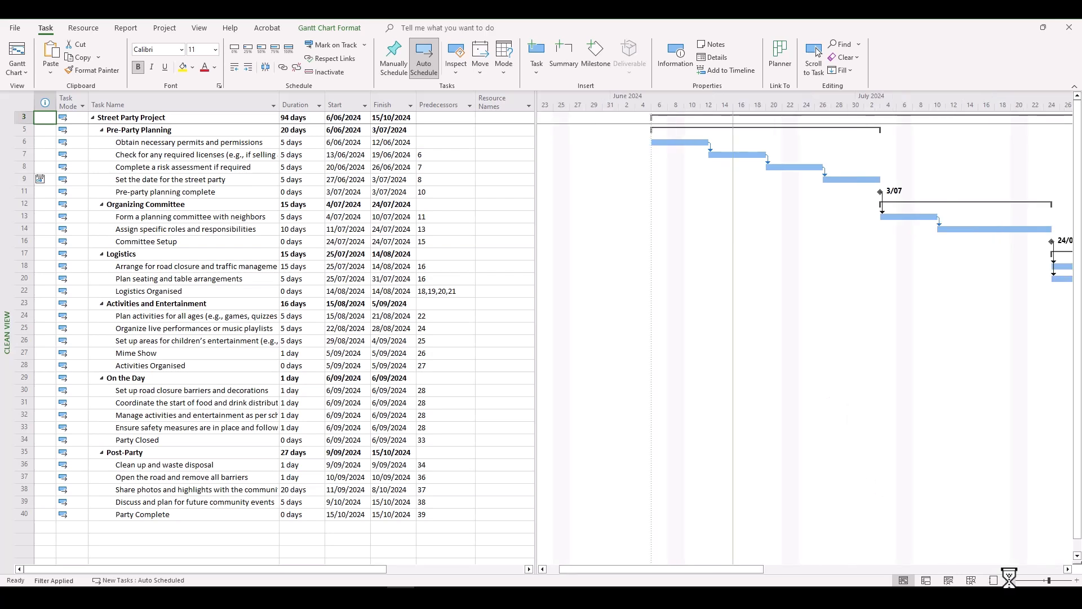
click(1010, 580)
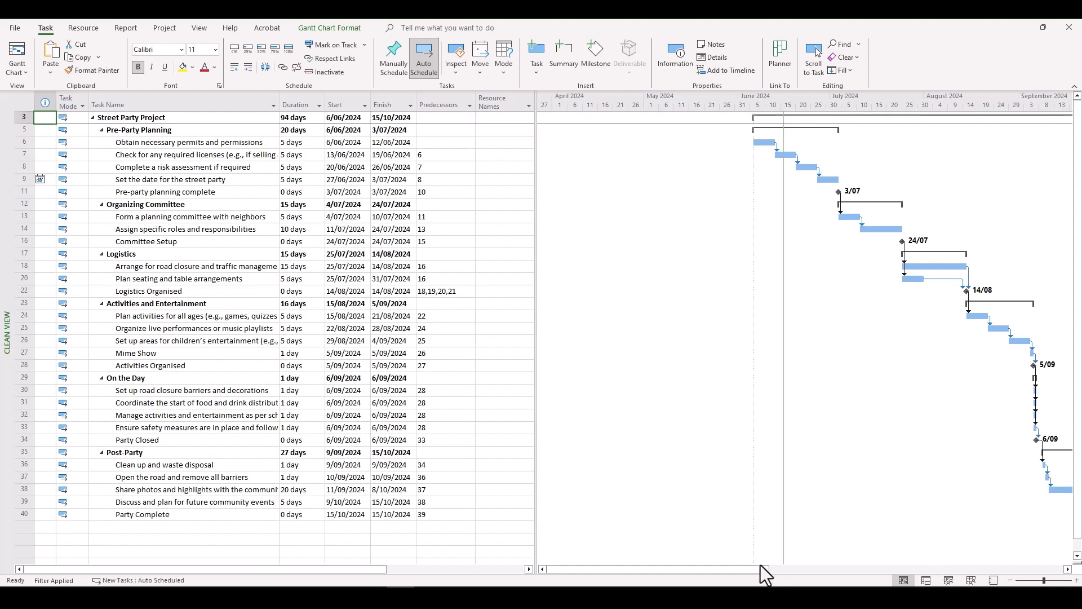
drag(751, 569, 816, 567)
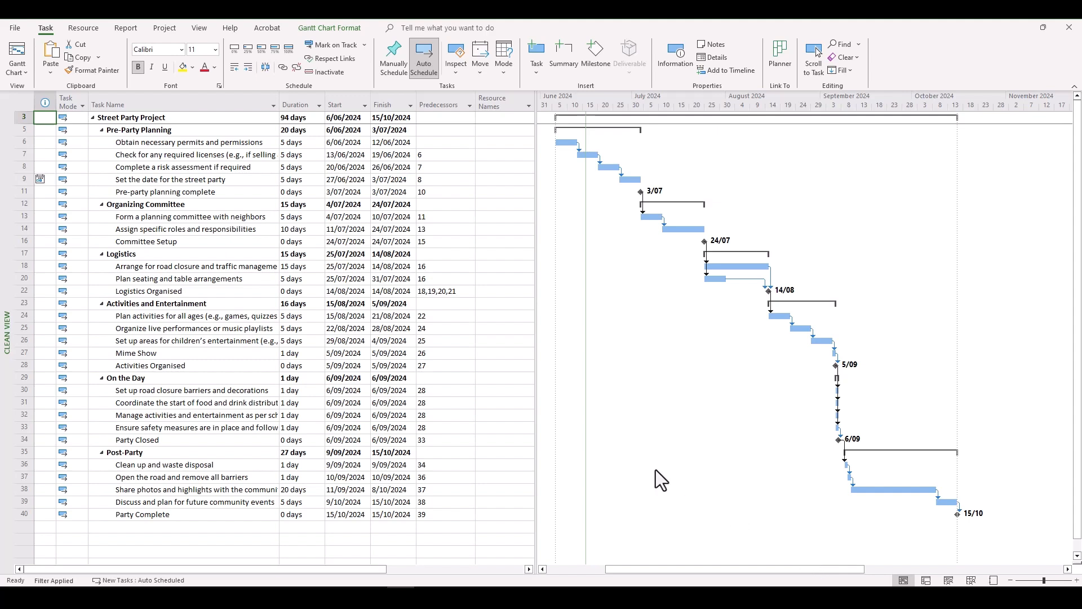
- Switch back to the built-in Gantt Chart view and display the start of the task list
click(14, 72)
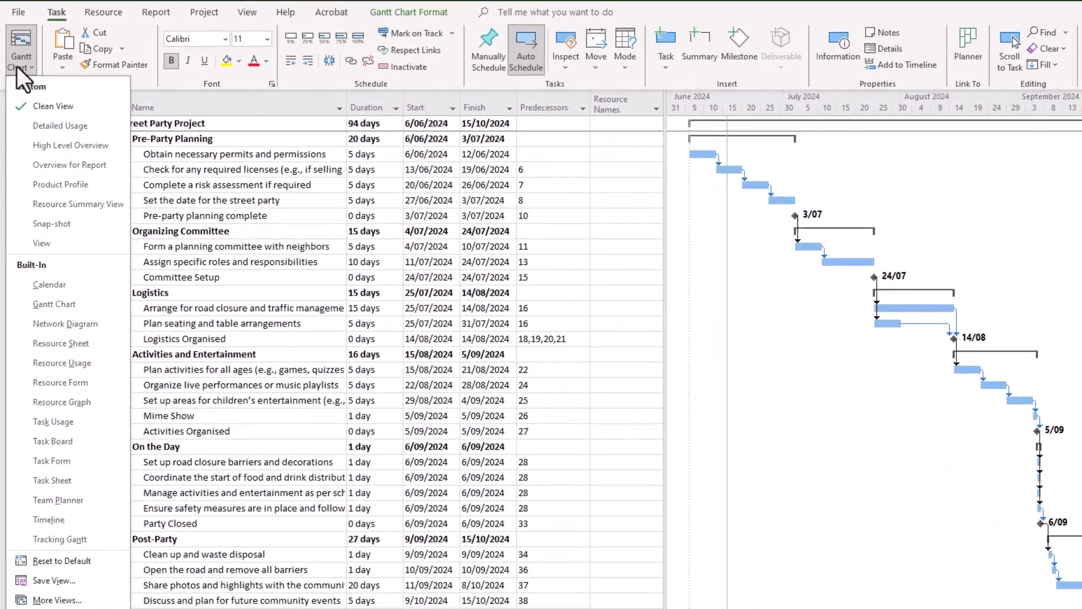
click(54, 307)
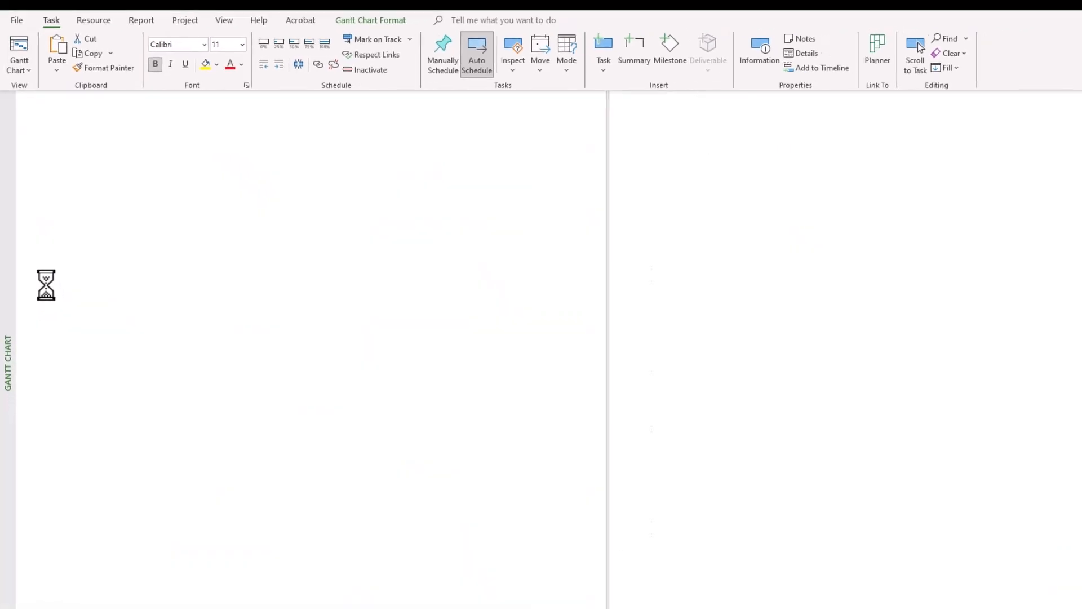
scroll(204, 210, up, 5)
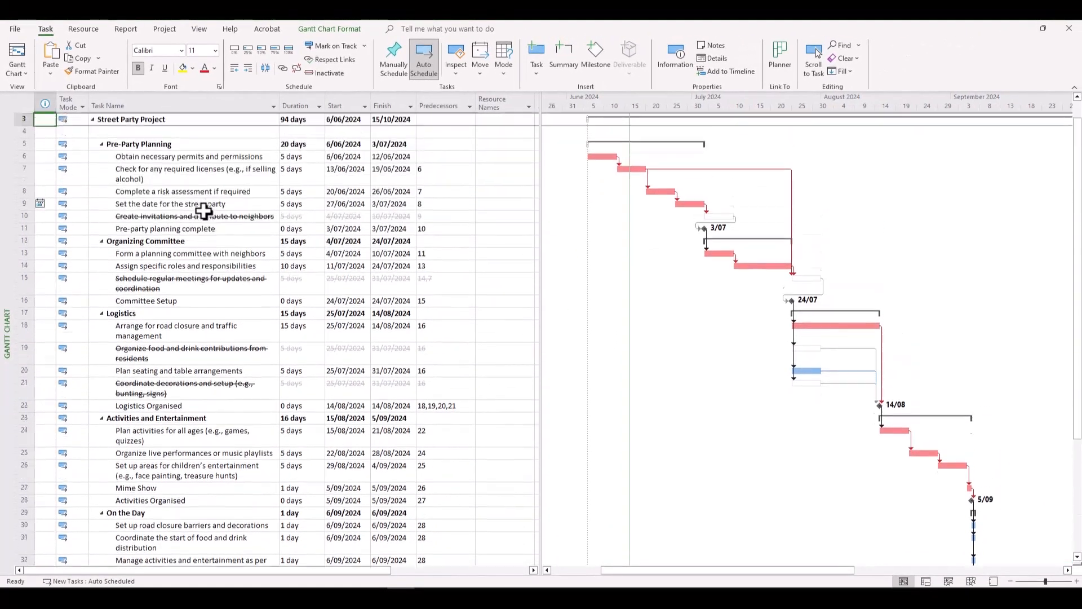